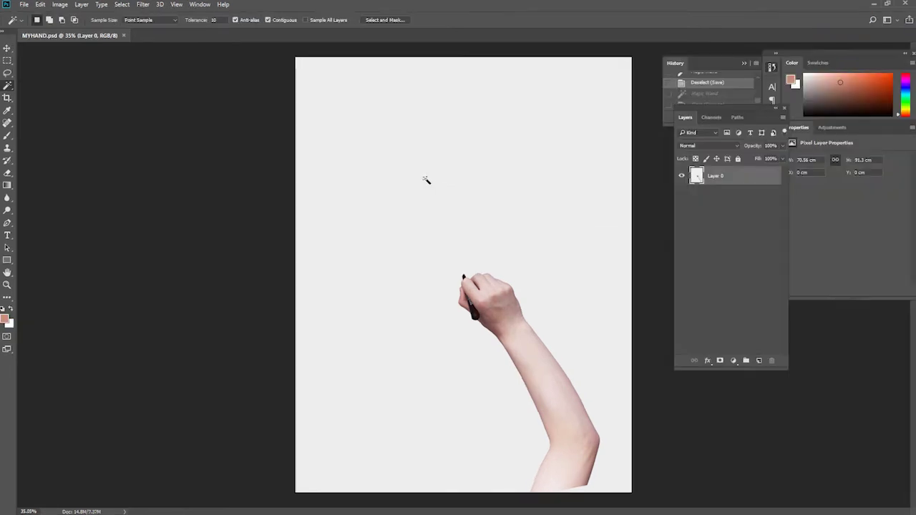
Select the white background around the arm in MYHAND with the Magic Wand
click(425, 180)
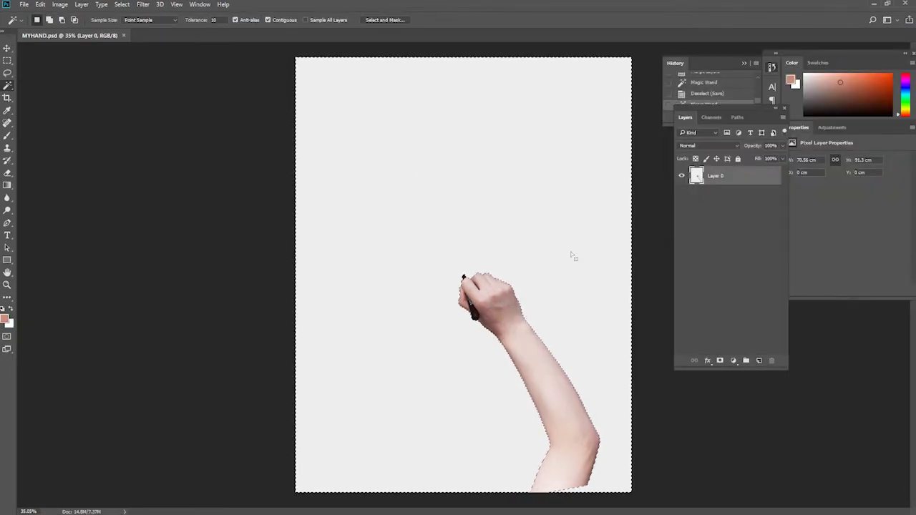
Delete the white background and save the hand as a transparent MYHAND.png
key(Delete)
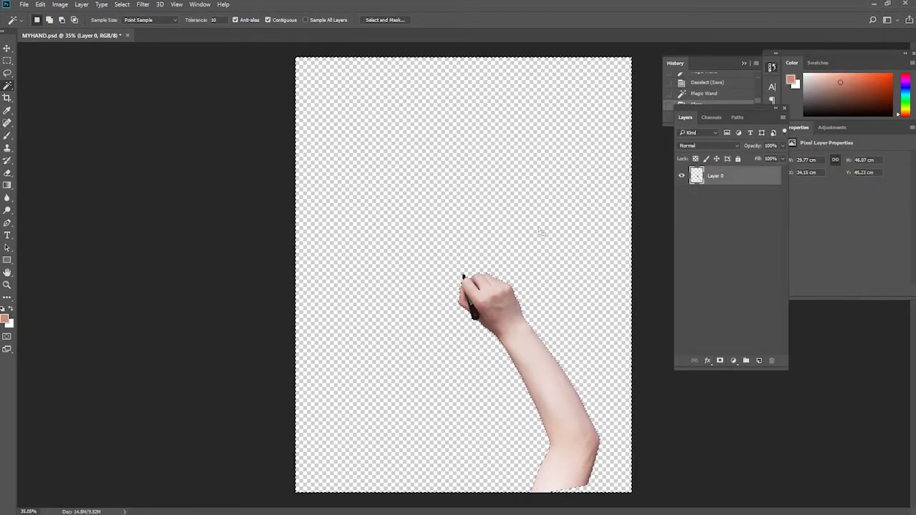
click(27, 6)
click(59, 112)
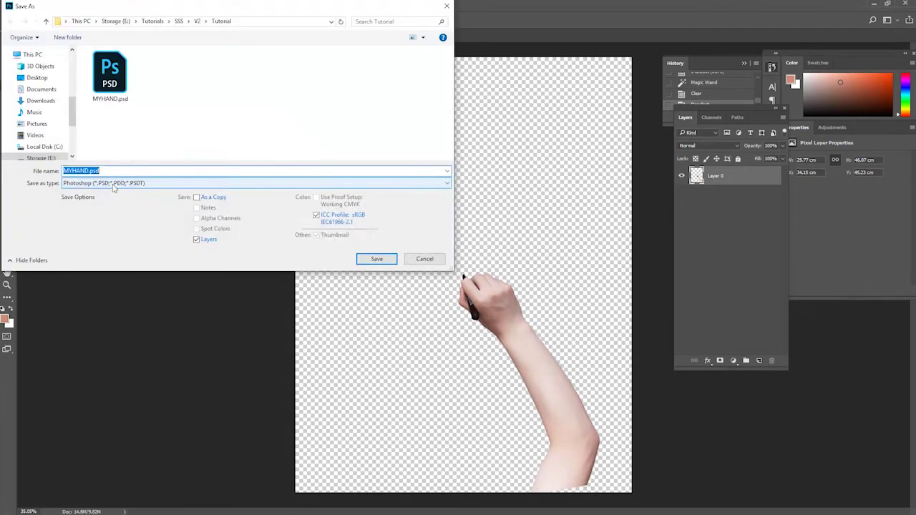
click(258, 182)
click(214, 313)
click(375, 256)
click(513, 162)
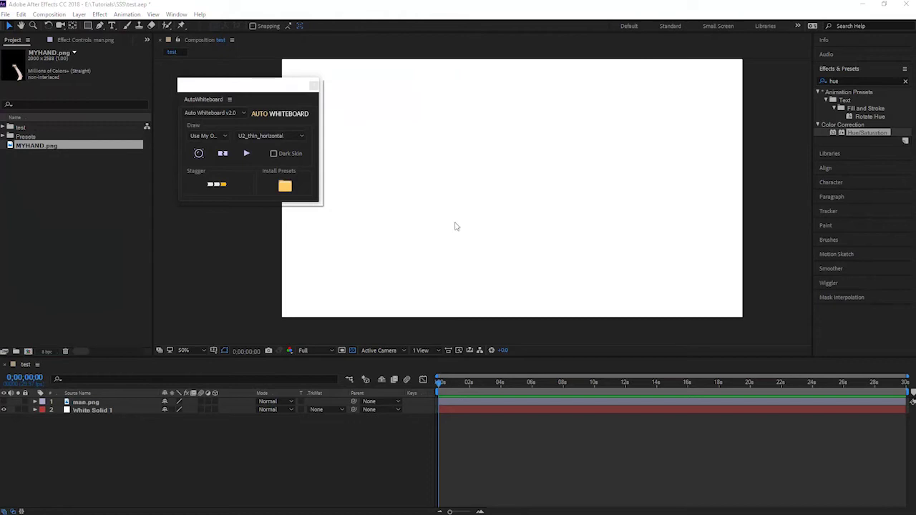
click(216, 137)
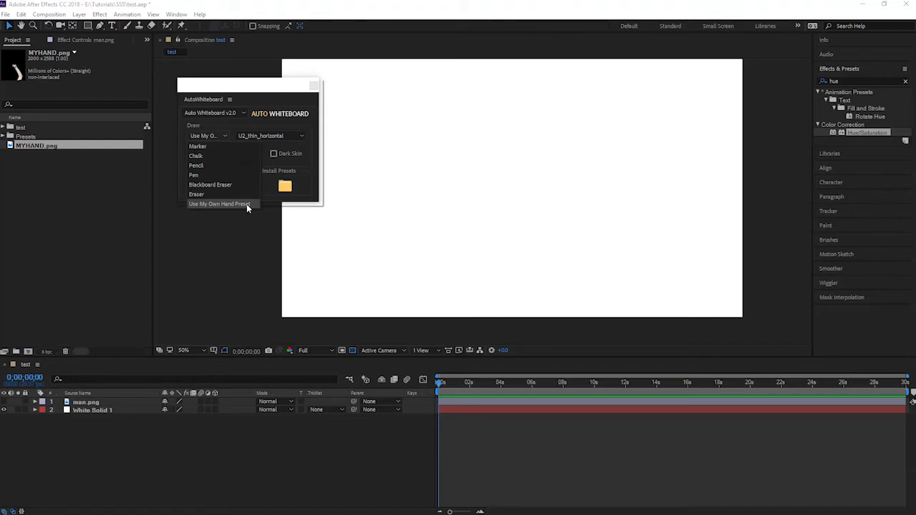
click(230, 244)
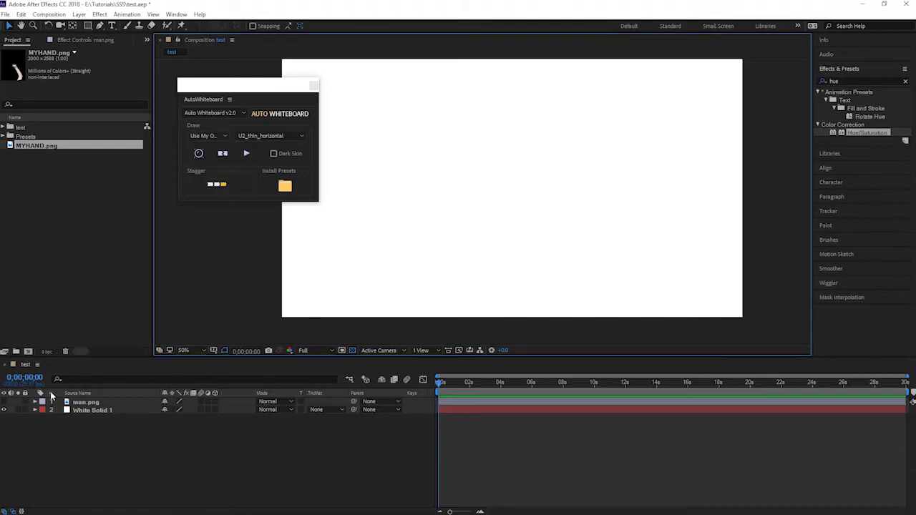
Show man.png and trace an AutoWhiteboard Pen mask around the cartoon man
click(4, 402)
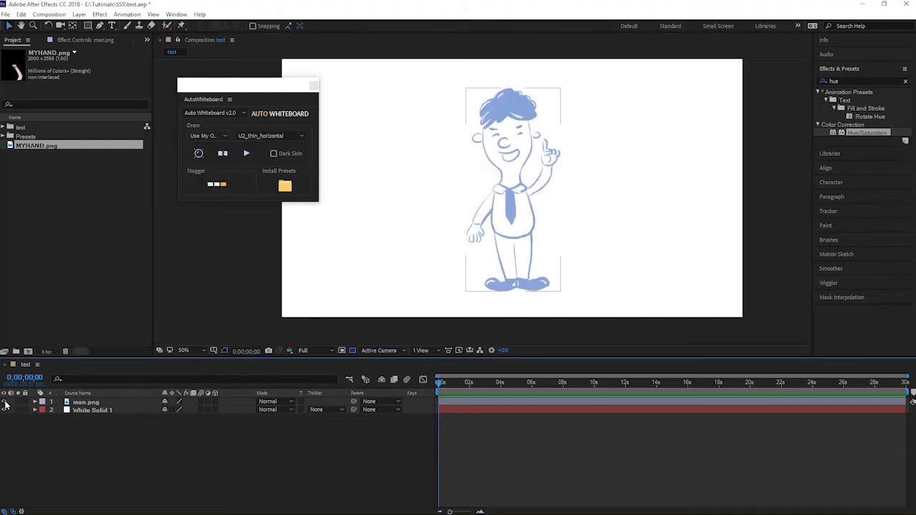
click(222, 153)
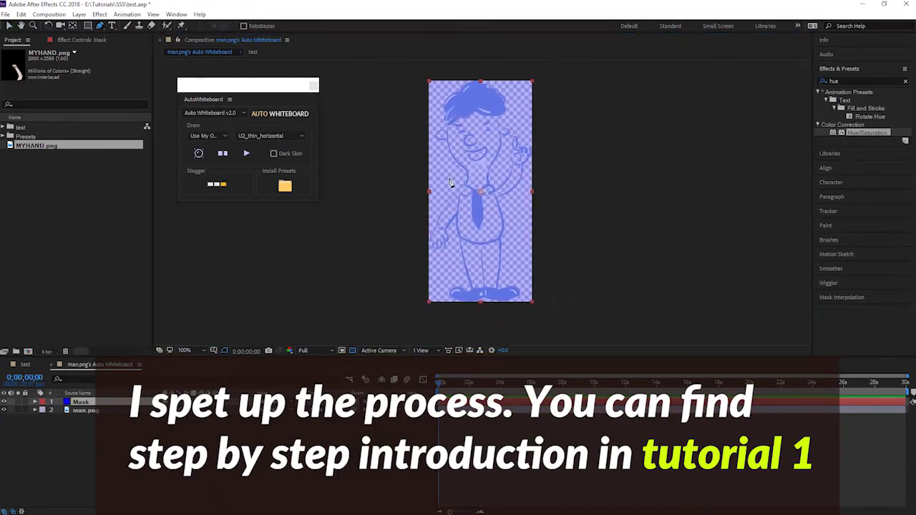
click(418, 141)
click(461, 77)
click(501, 79)
click(538, 139)
click(536, 284)
click(441, 315)
click(417, 250)
click(422, 218)
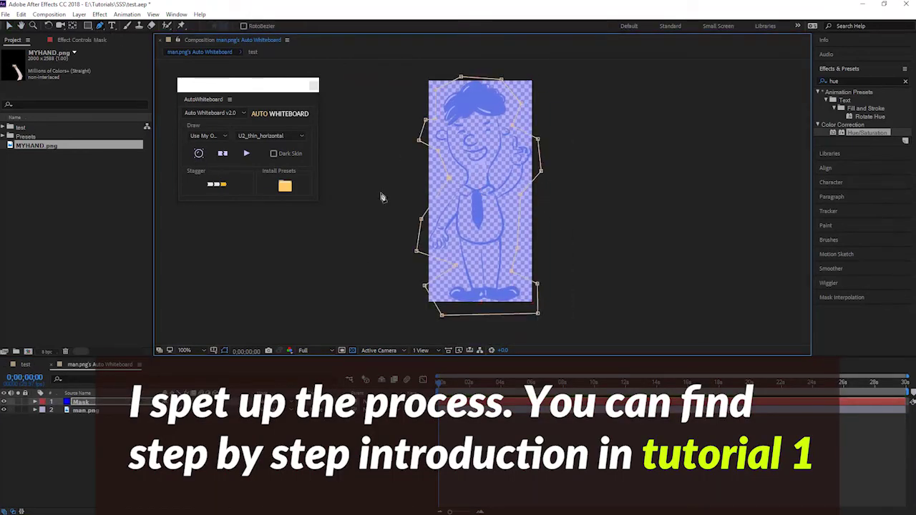
Generate the whiteboard drawing from the mask and preview it from the start
click(246, 153)
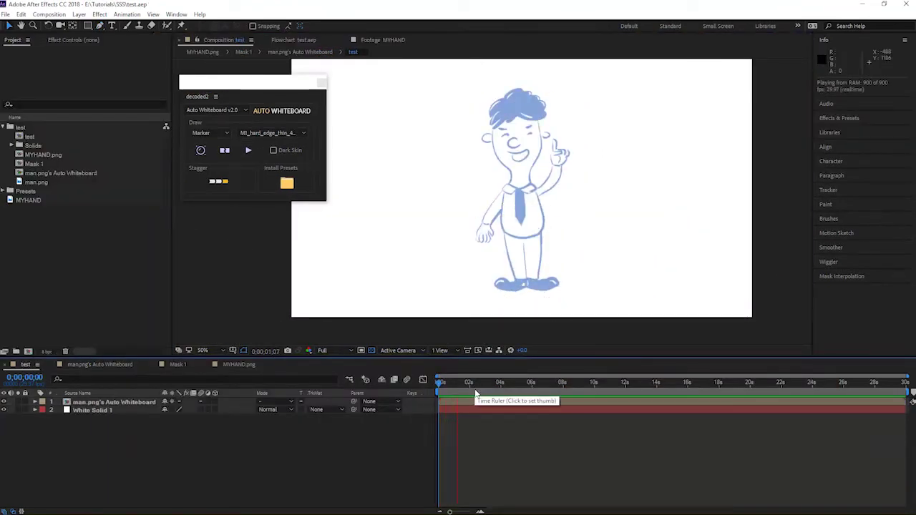
click(440, 384)
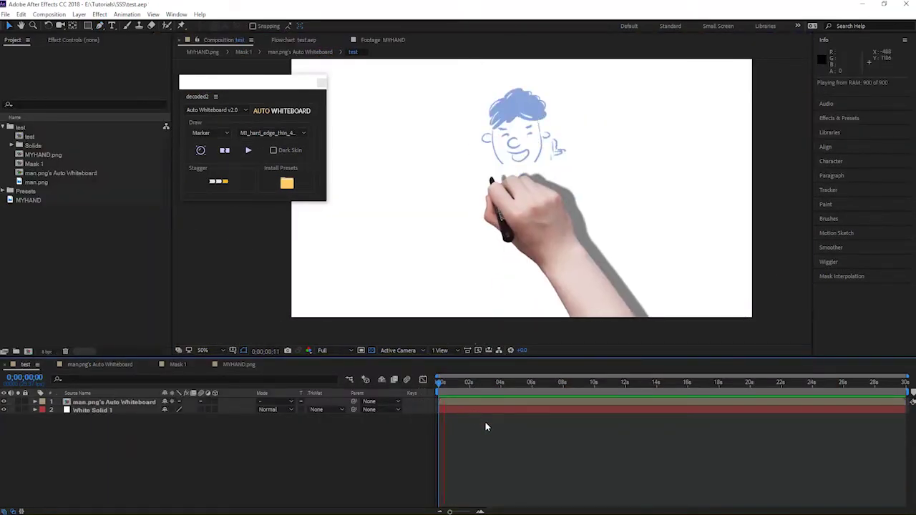
click(497, 443)
Replace the MYHAND footage with the marker image and preview the drawing from the start
click(40, 202)
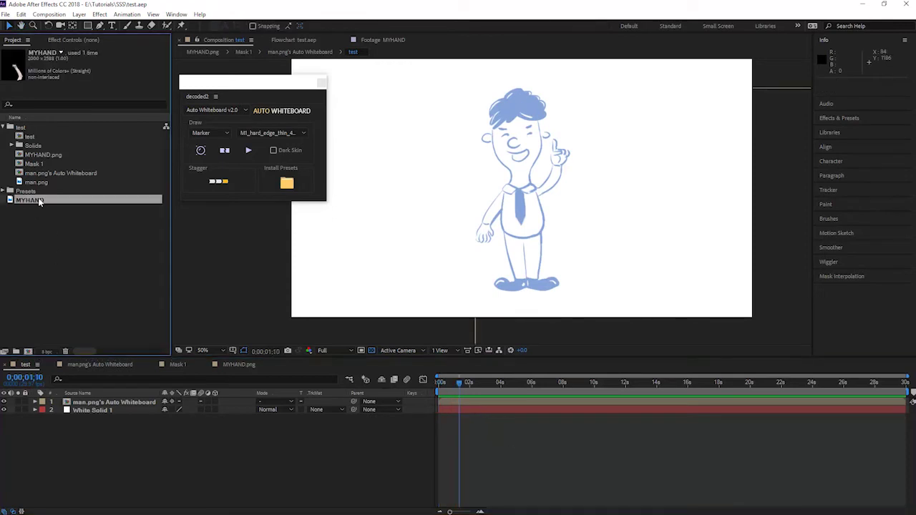
right_click(39, 201)
mouse_move(88, 279)
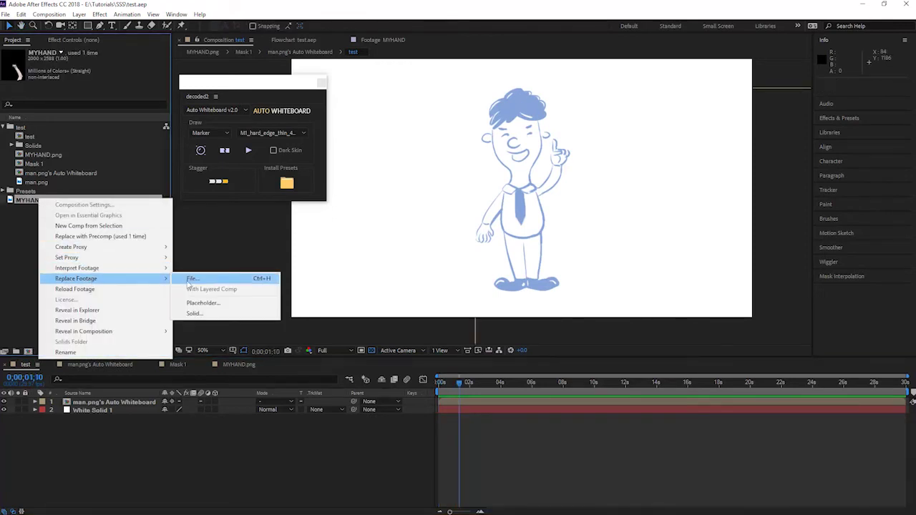
click(190, 279)
click(367, 306)
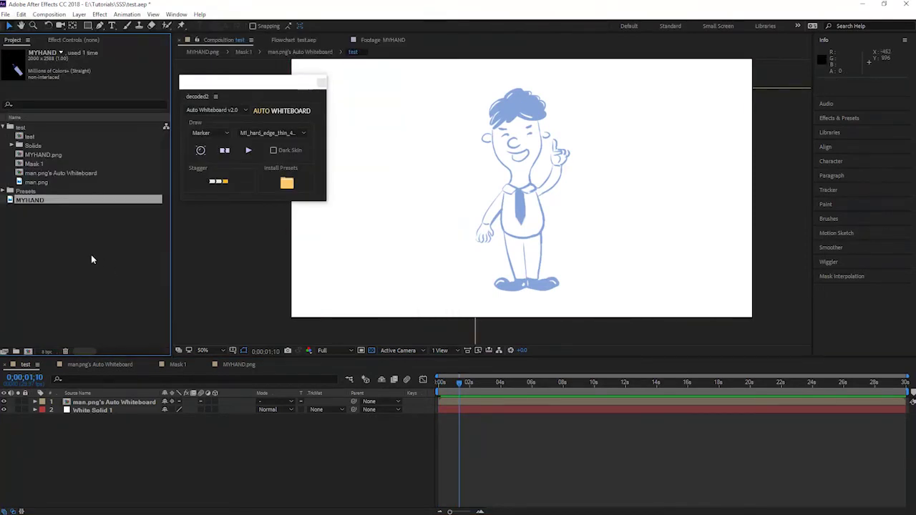
click(381, 437)
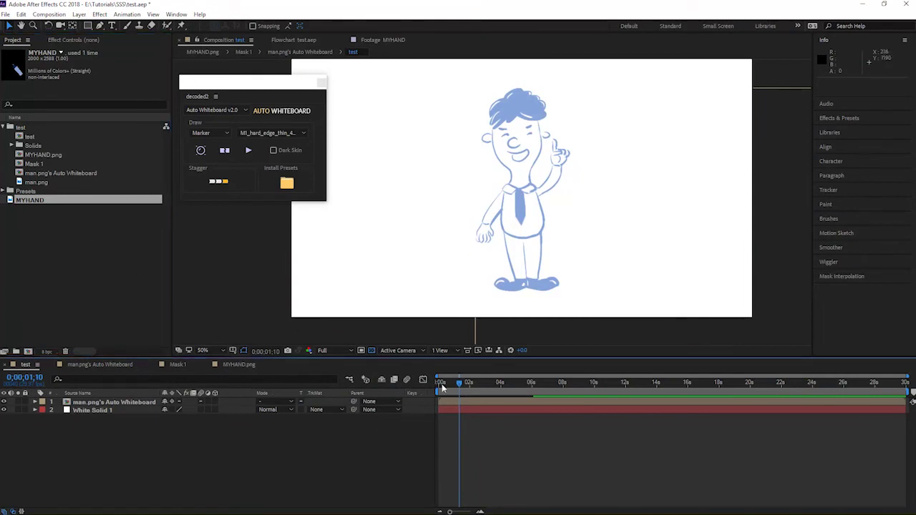
click(441, 385)
key(space)
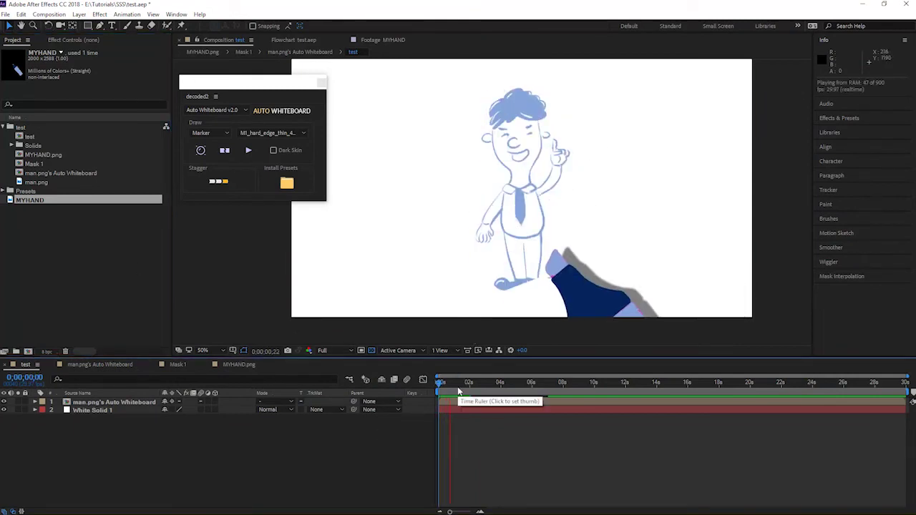
Show the hand layer's Scale in the MYHAND.png comp, then preview the test comp
click(235, 365)
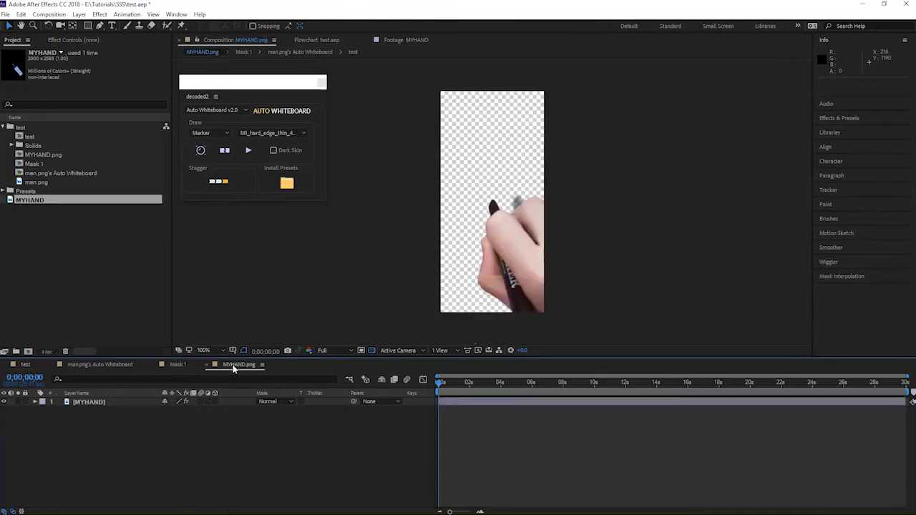
click(221, 401)
key(s)
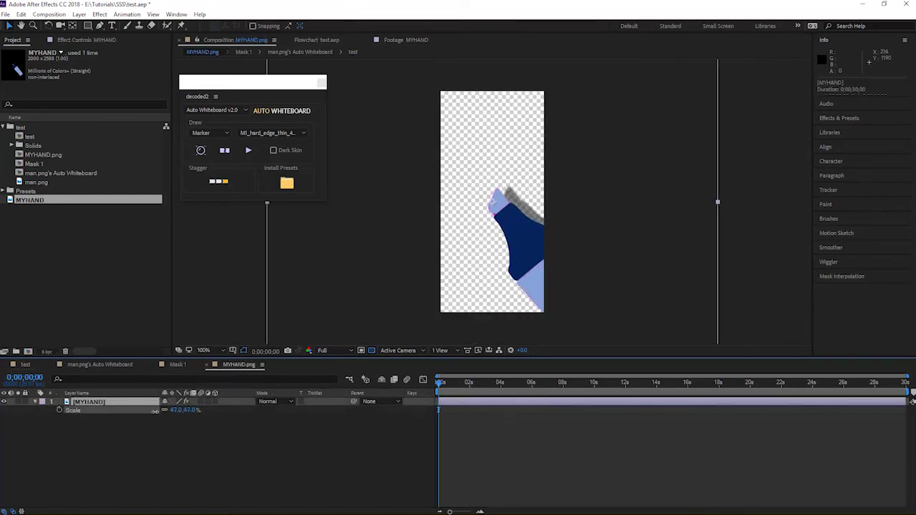
click(36, 365)
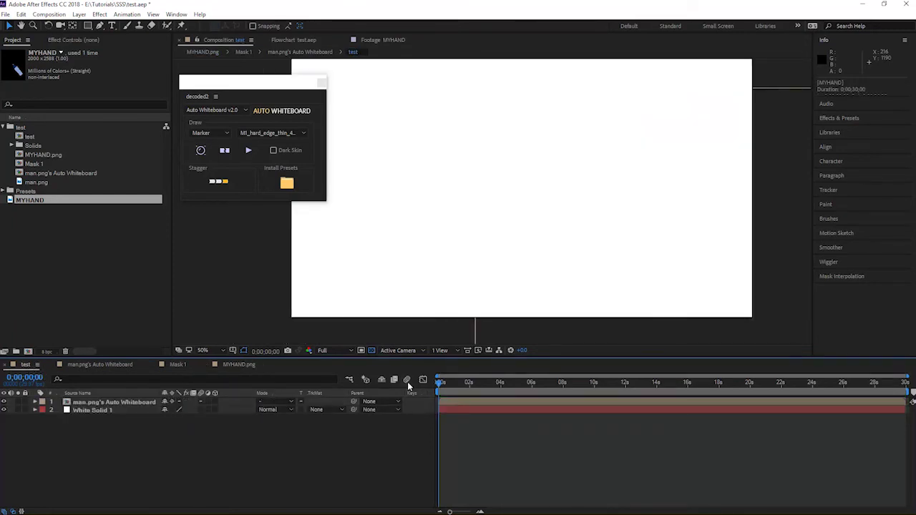
key(space)
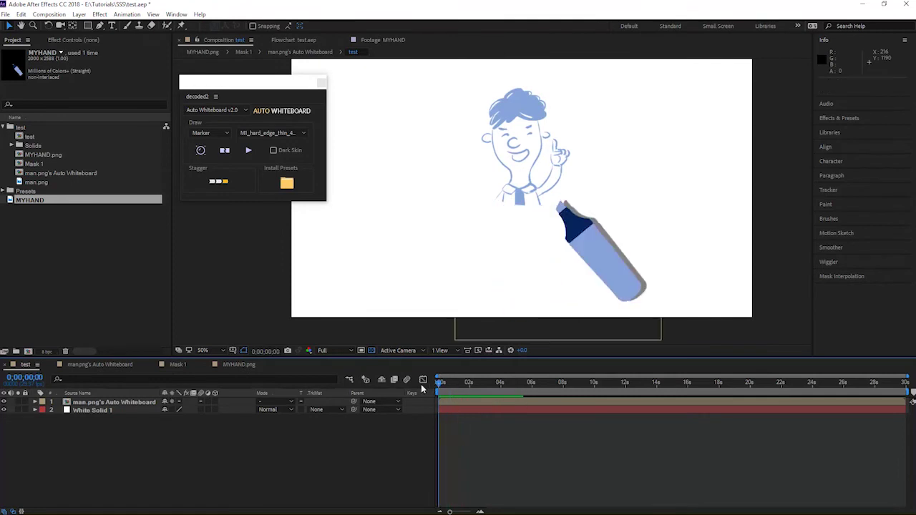
Rotate the marker hand to −101° and preview it drawing the cartoon man
click(238, 364)
key(shift+r)
drag(175, 418, 161, 417)
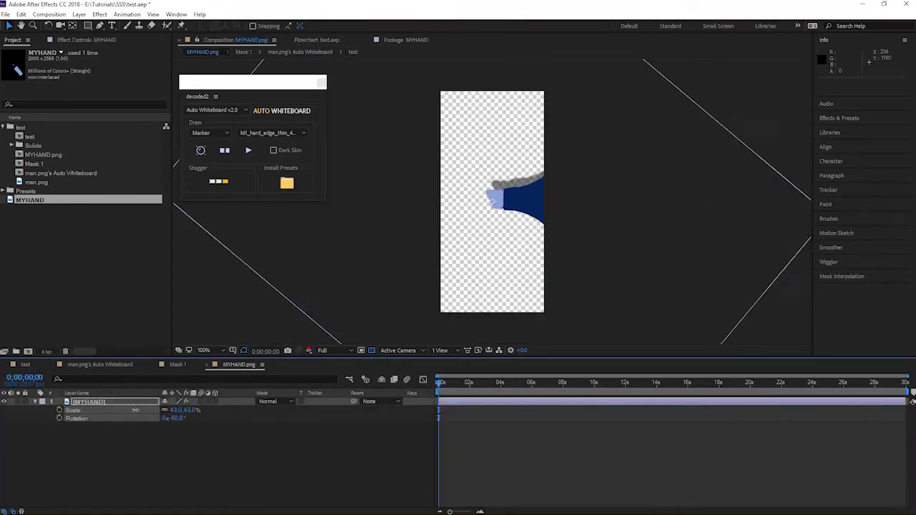
click(32, 365)
key(space)
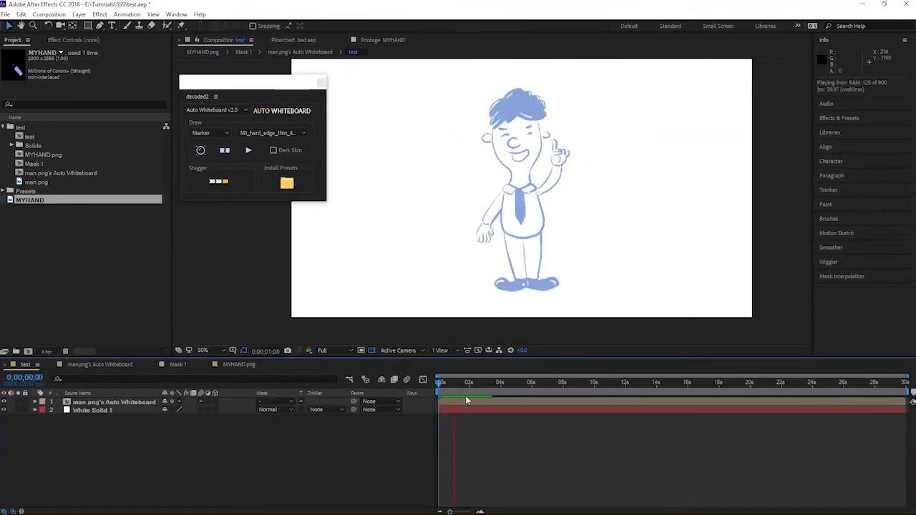
click(239, 365)
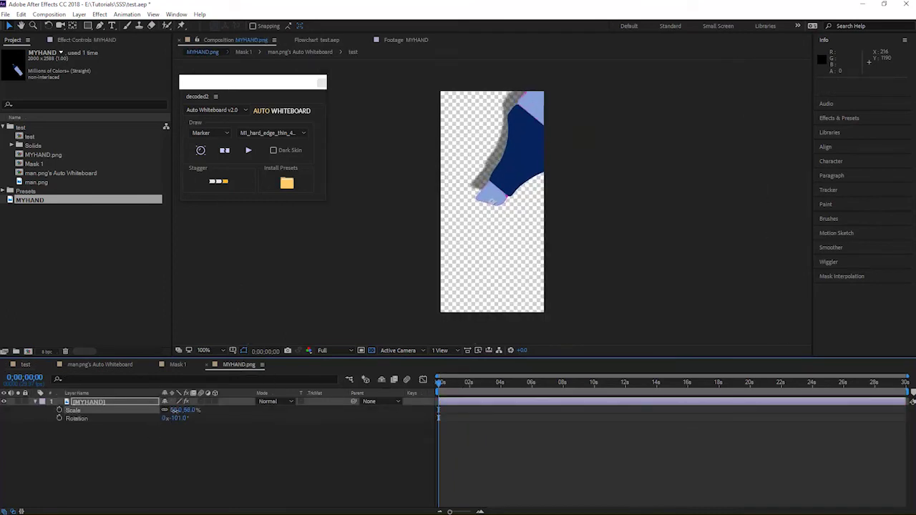
click(25, 364)
key(space)
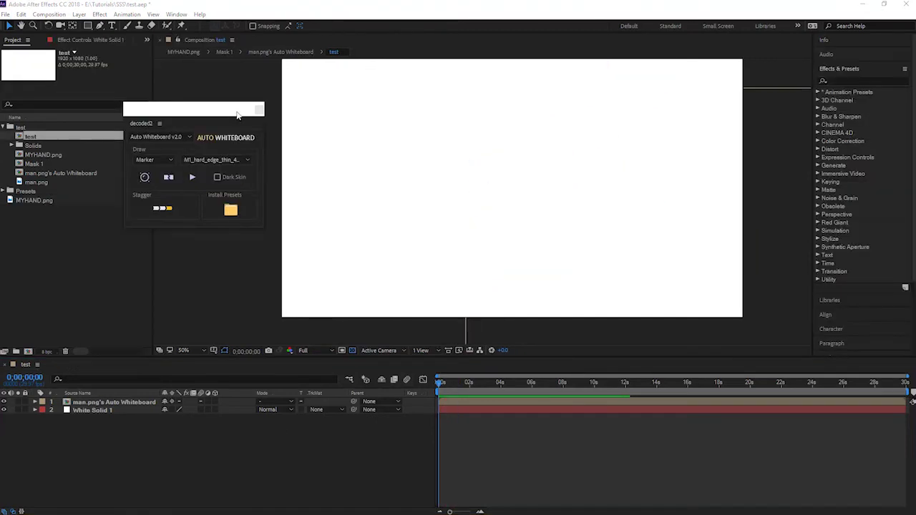
Enable AutoWhiteboard's Dark Skin option and preview the drawing from the first frame
drag(236, 115, 265, 120)
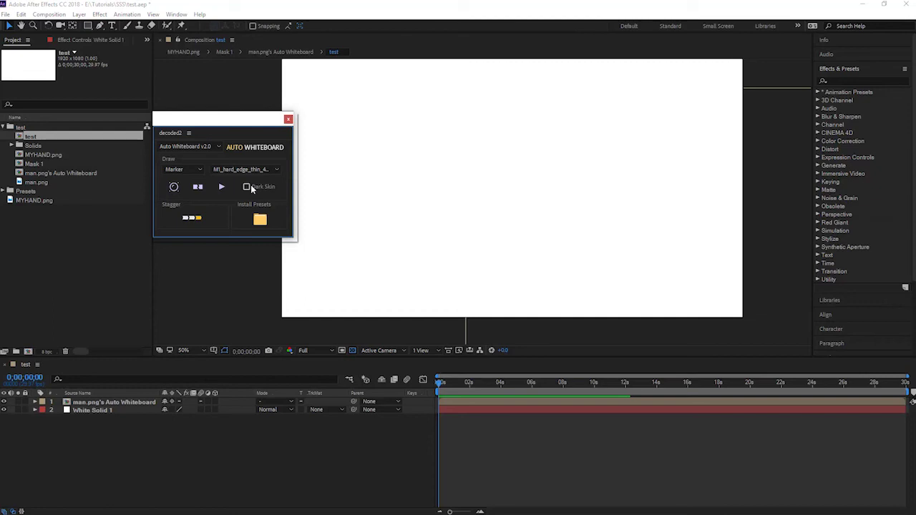
click(251, 184)
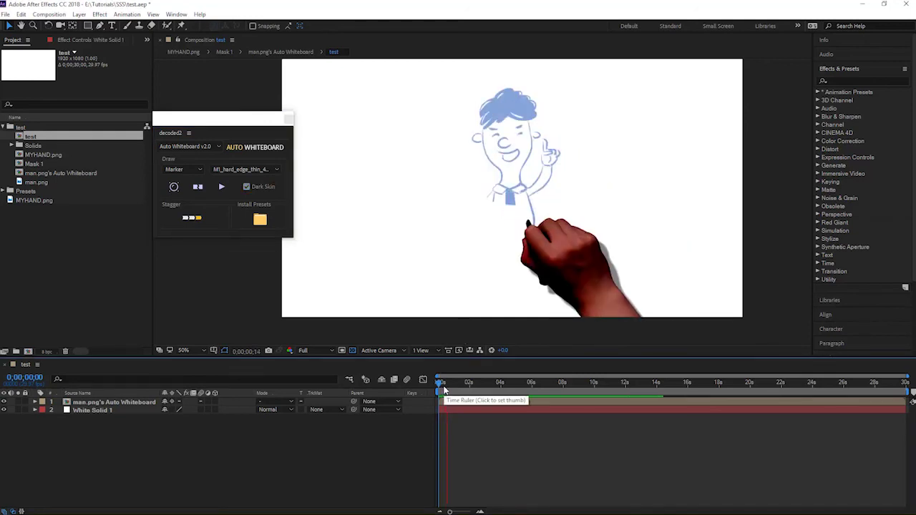
click(442, 383)
click(436, 384)
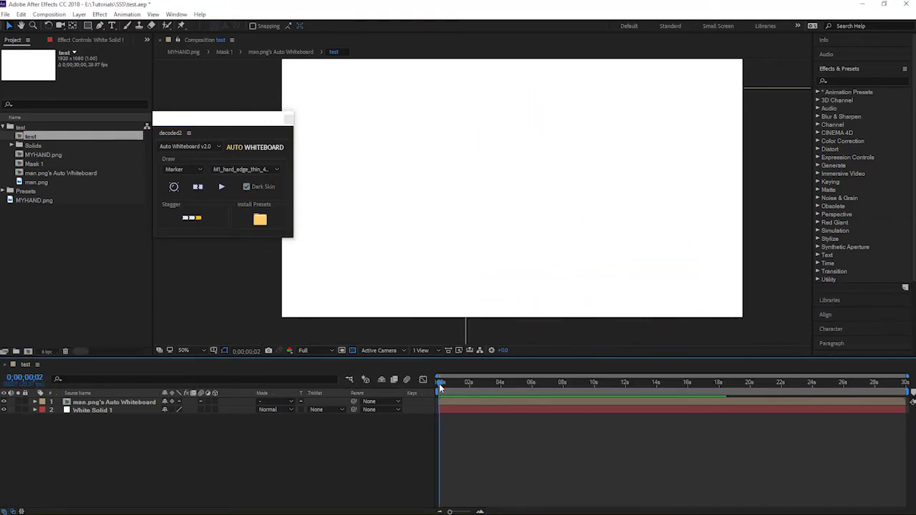
key(space)
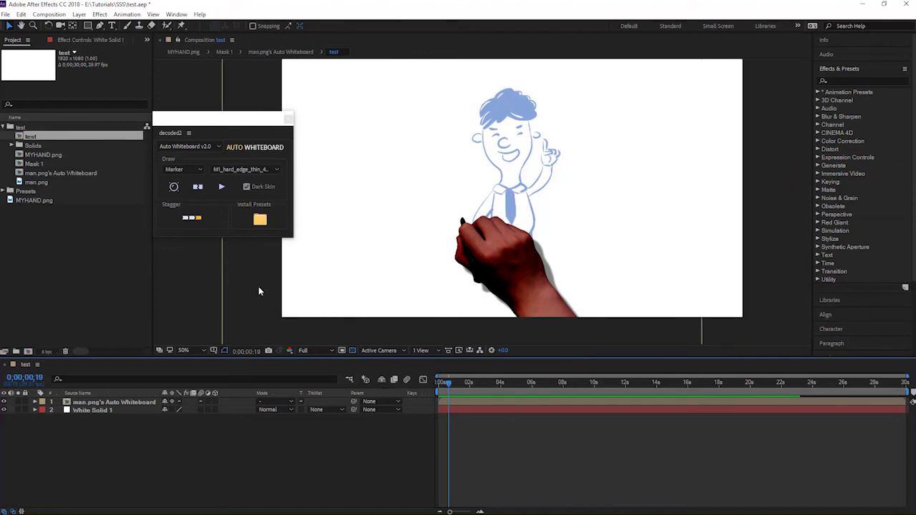
Open the MYHAND.png precomp through Mask 1 and lower Levels Input Black to 137.7
click(100, 405)
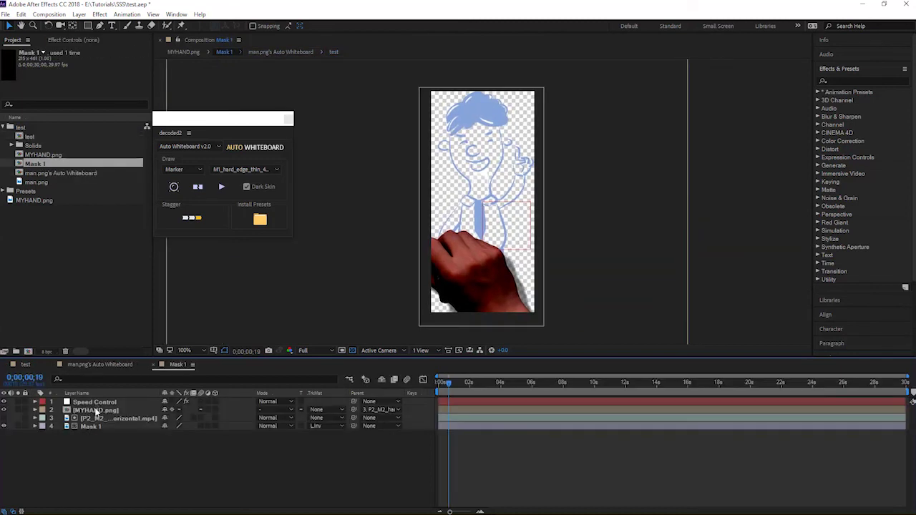
double_click(95, 411)
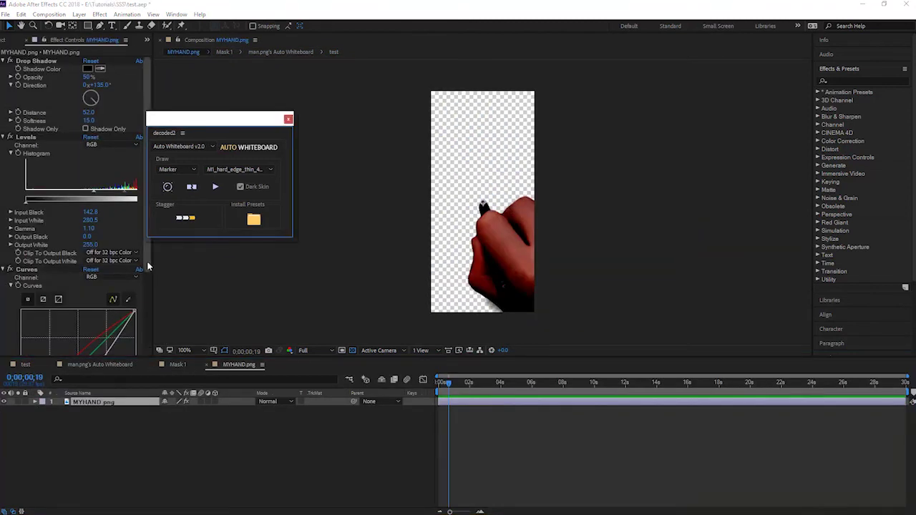
drag(147, 267, 147, 144)
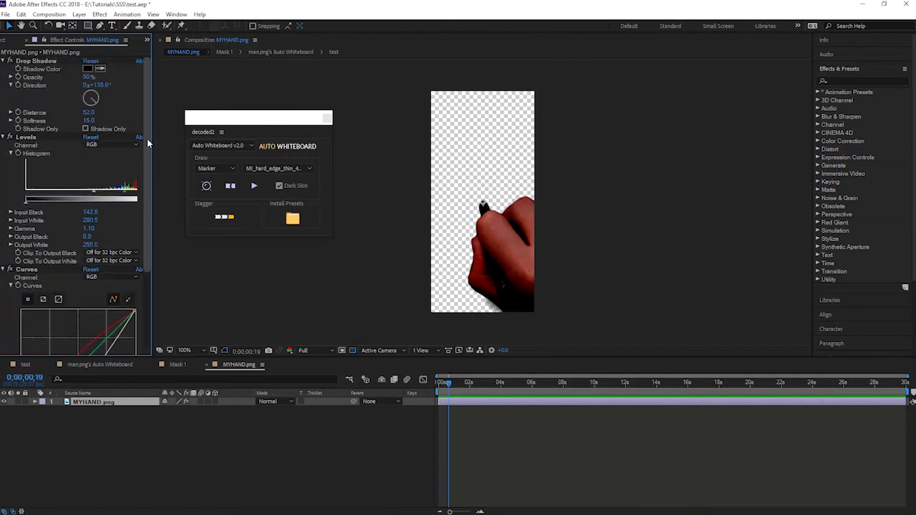
scroll(40, 136, down, 3)
drag(90, 115, 85, 131)
click(86, 283)
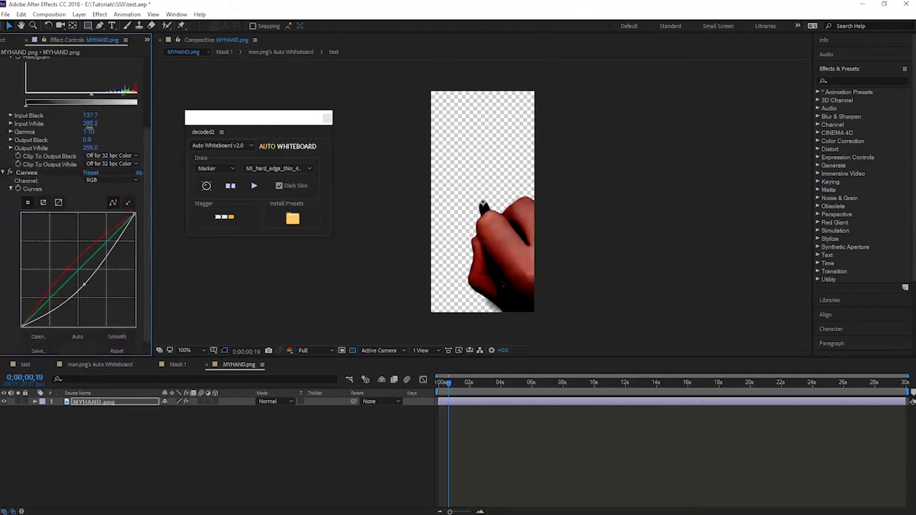